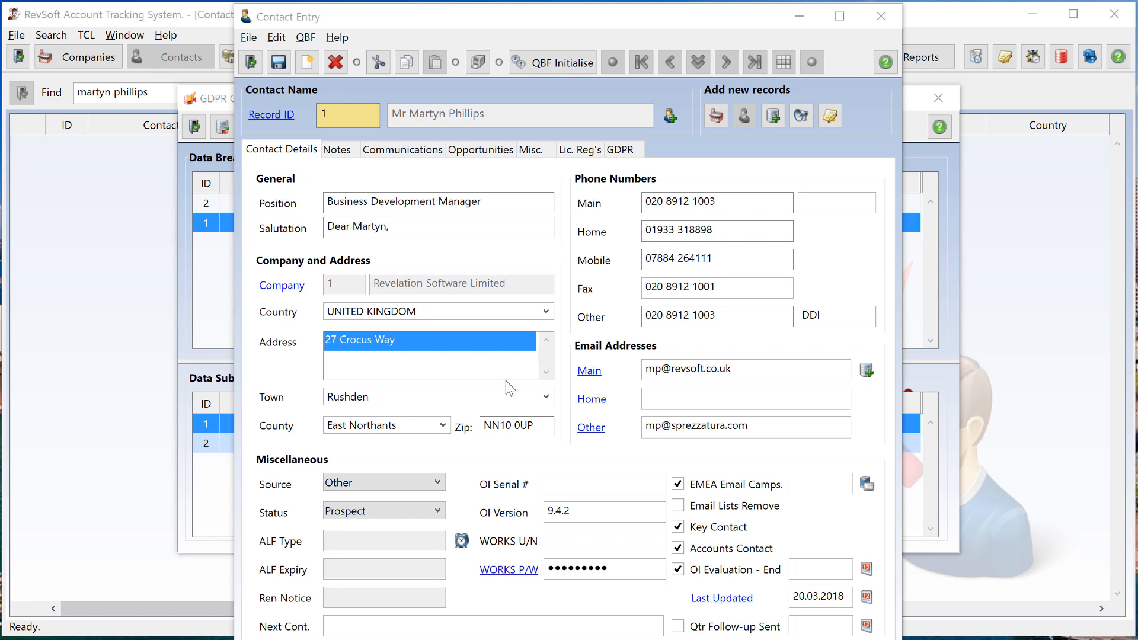
Step: In the contact's GDPR details, clear the telephone consent, post consent and consent withdrawn or not given checkboxes
left_click(624, 151)
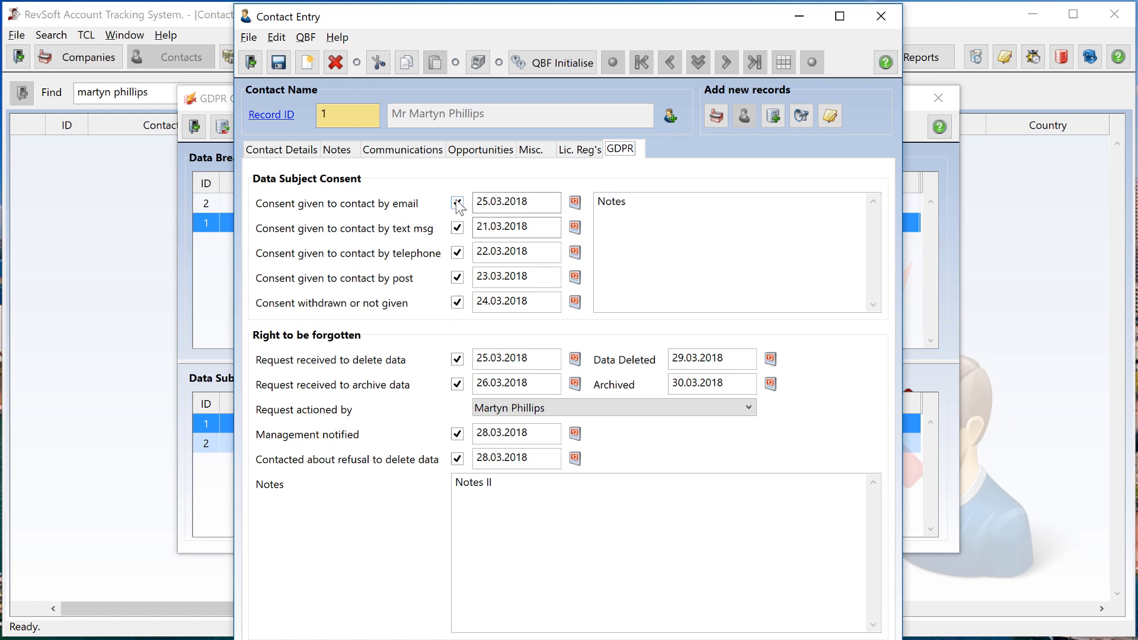
left_click(457, 253)
left_click(457, 278)
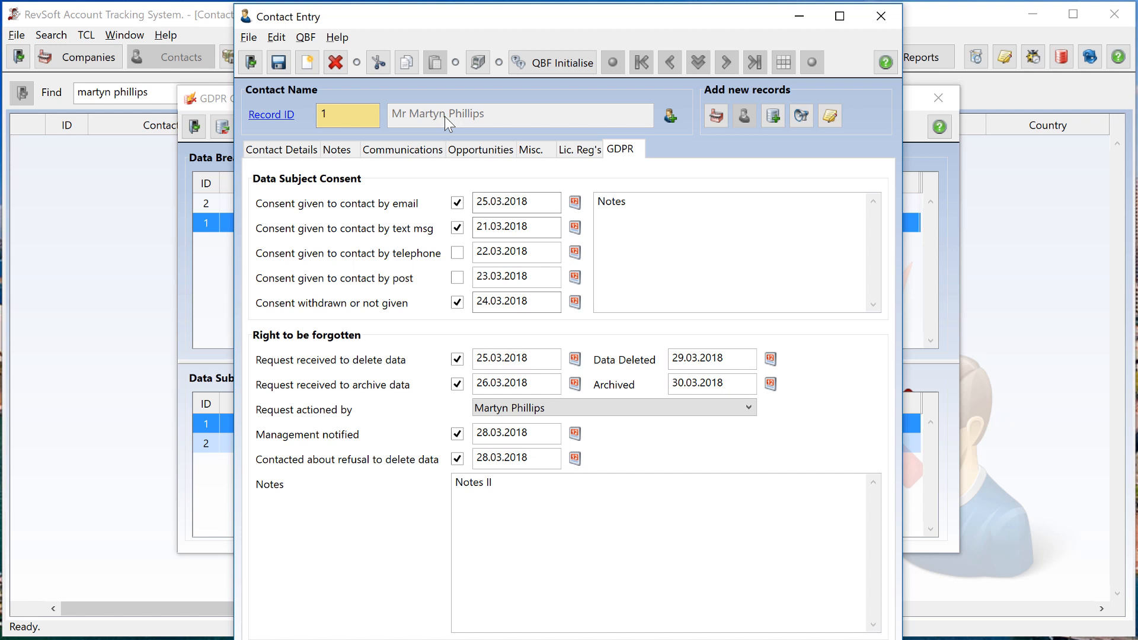
left_click(458, 303)
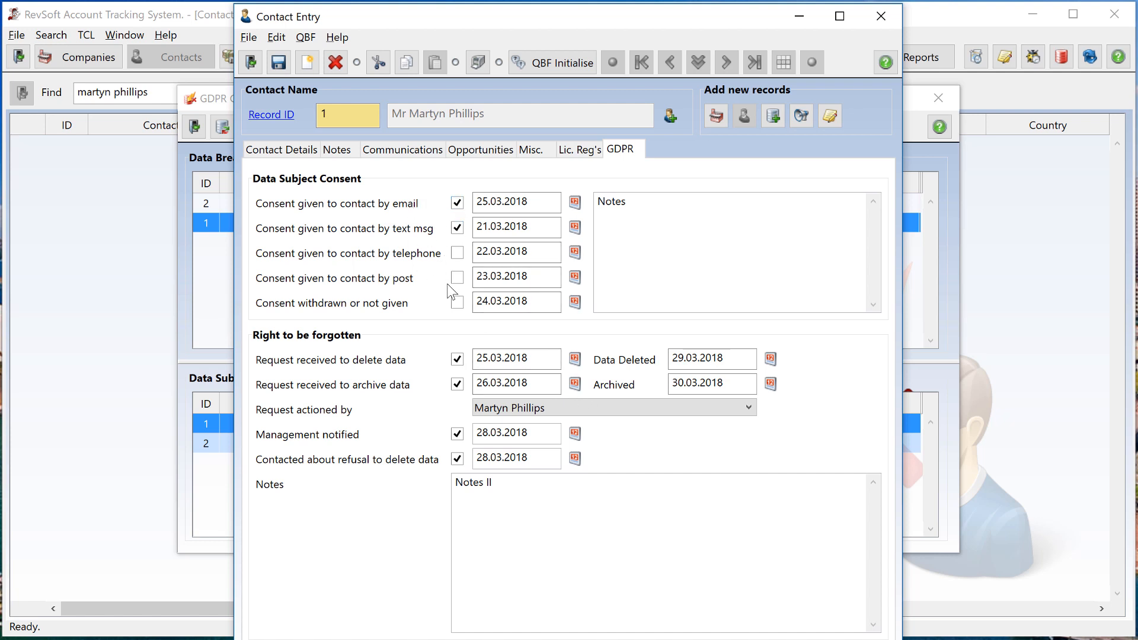
Step: Clear the contact's request to delete data, emptying both the request received date and the Data Deleted date
left_click(459, 361)
left_click(728, 357)
key("BackSpace")
key("BackSpace")
key("BackSpace")
key("BackSpace")
key("BackSpace")
key("BackSpace")
key("BackSpace")
key("BackSpace")
key("BackSpace")
key("BackSpace")
left_click(542, 359)
key("BackSpace")
key("BackSpace")
key("BackSpace")
key("BackSpace")
key("BackSpace")
key("BackSpace")
key("BackSpace")
key("BackSpace")
key("BackSpace")
key("BackSpace")
Step: Clear email and text message consent, mark consent as withdrawn or not given, and close the contact entry without saving
left_click(457, 202)
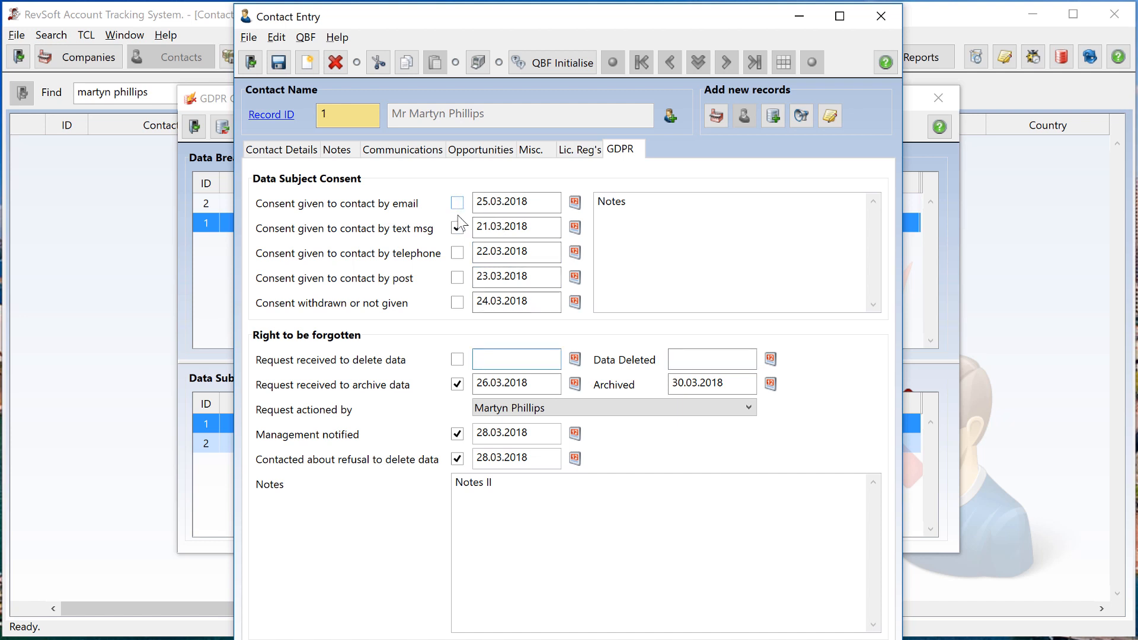
left_click(457, 227)
left_click(457, 302)
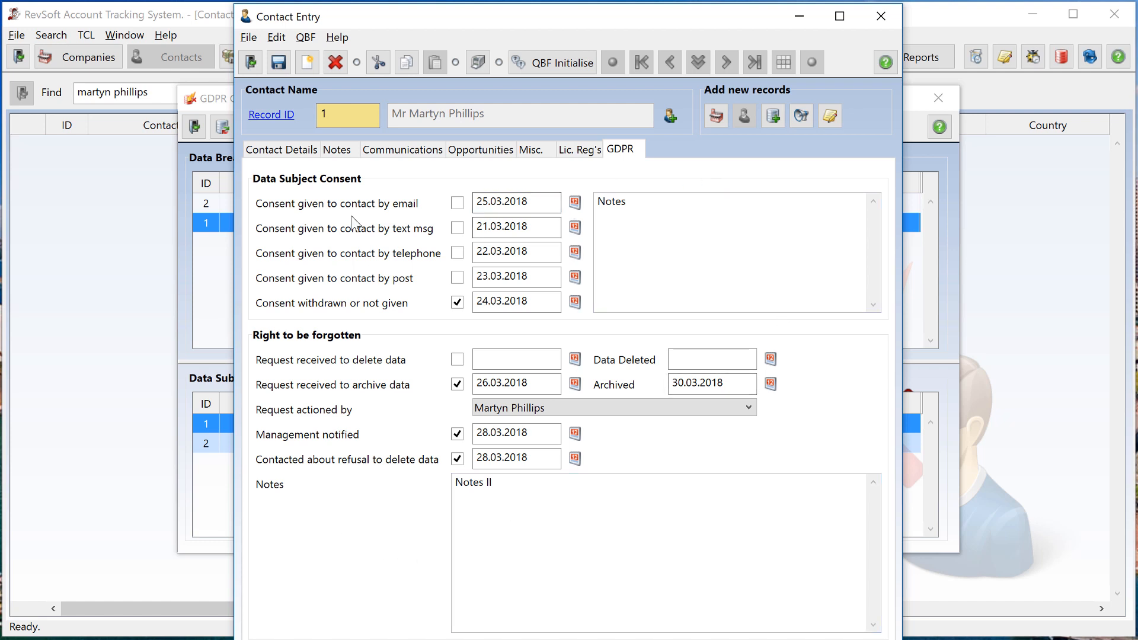
left_click(879, 19)
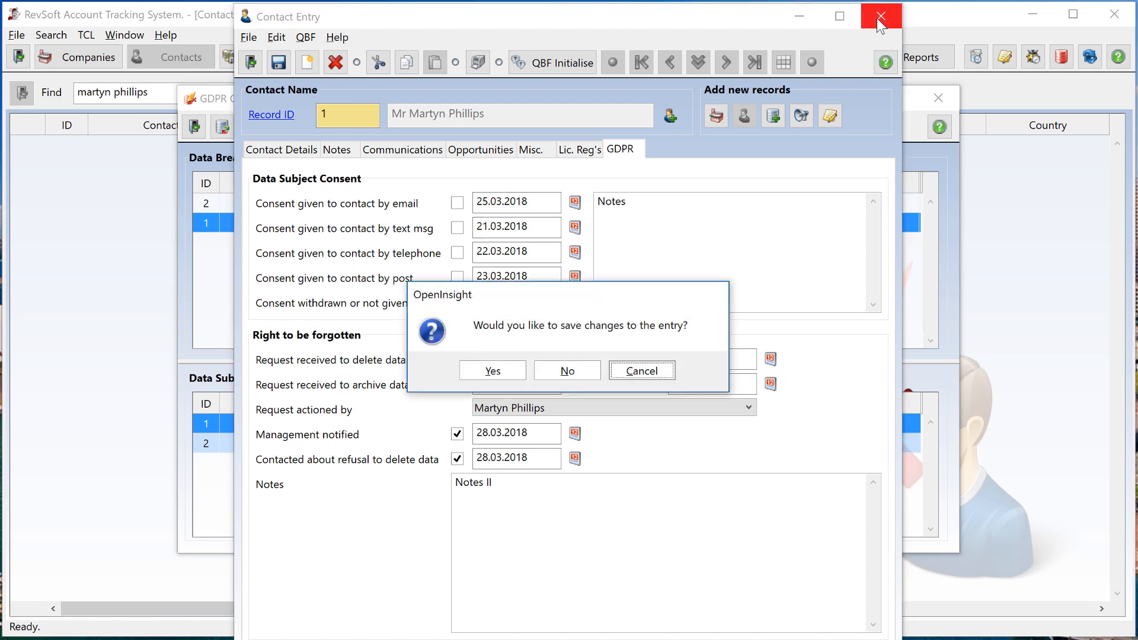
left_click(568, 372)
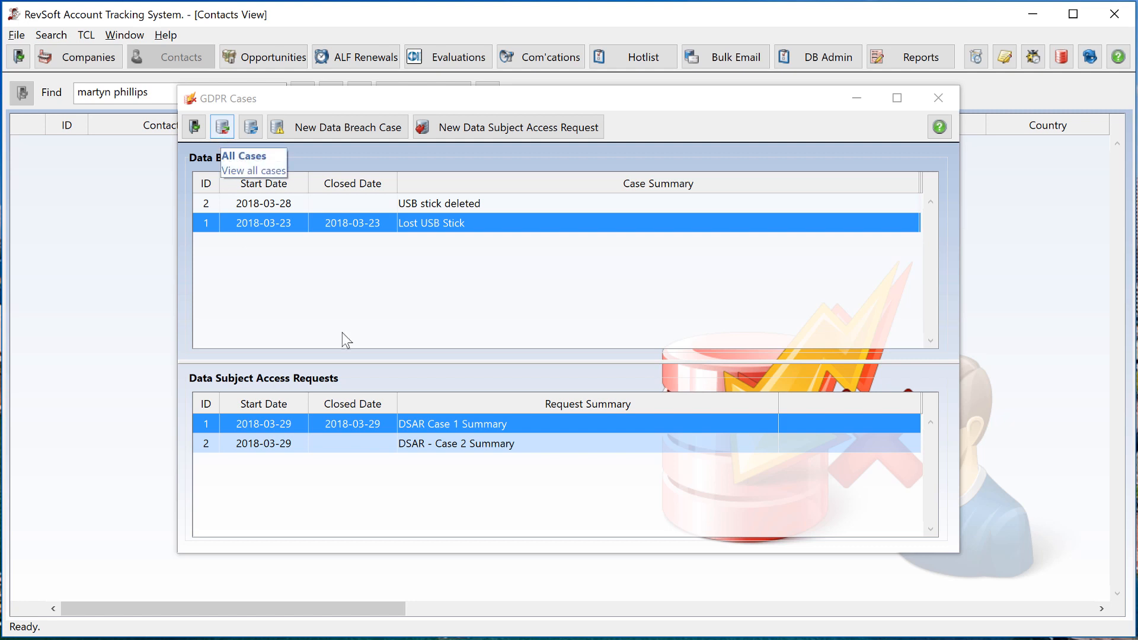
Step: View the GDPR Cases list with all cases and with only the open cases
left_click(223, 133)
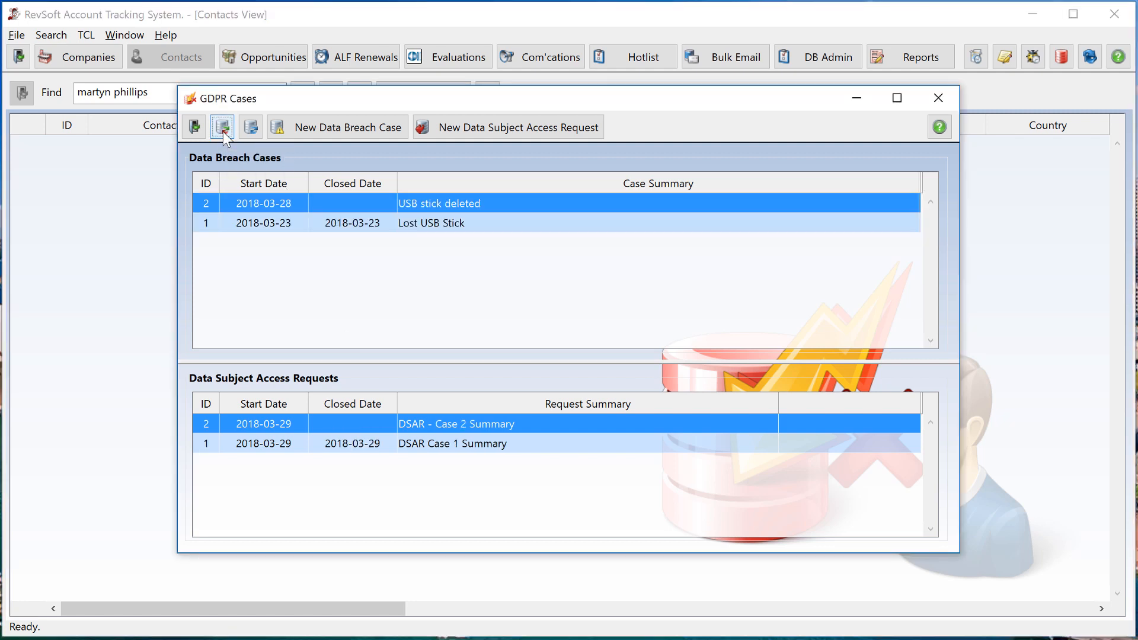
left_click(251, 131)
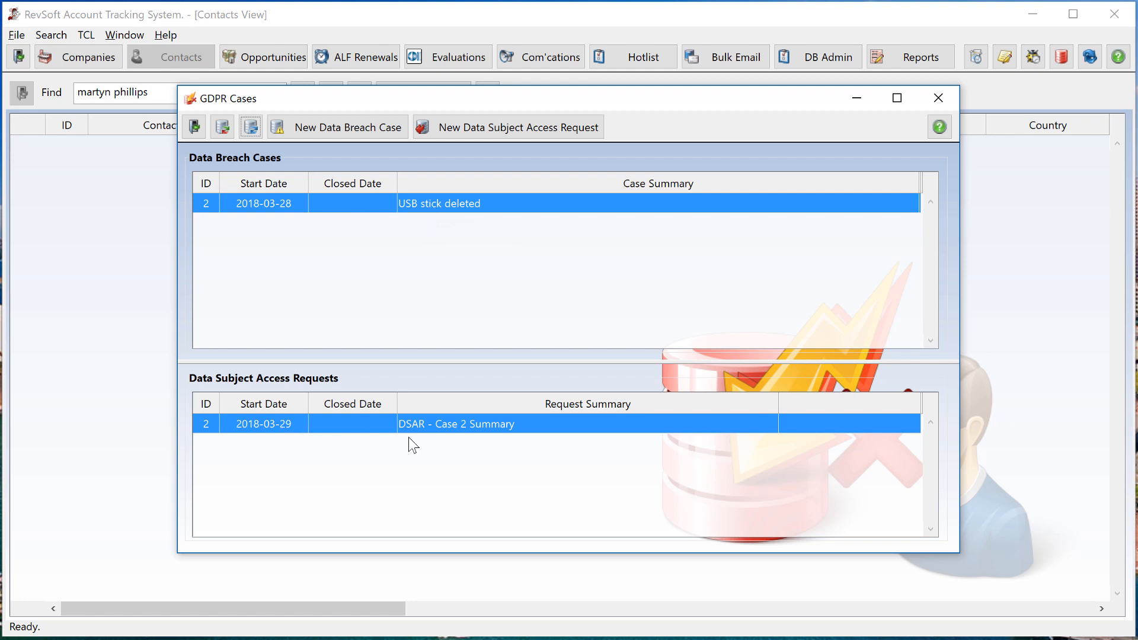
Step: View a blank new data breach case and close it without entering anything
left_click(348, 130)
left_click(1071, 72)
left_click(208, 204)
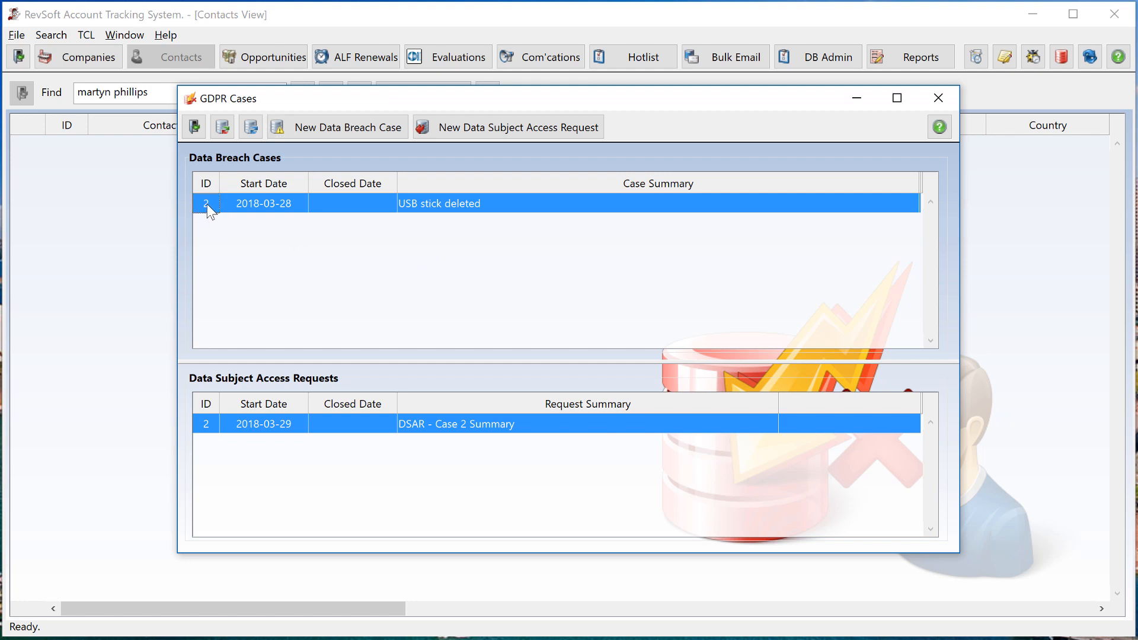
Step: List all GDPR cases and open the Lost USB Stick data breach case
left_click(223, 126)
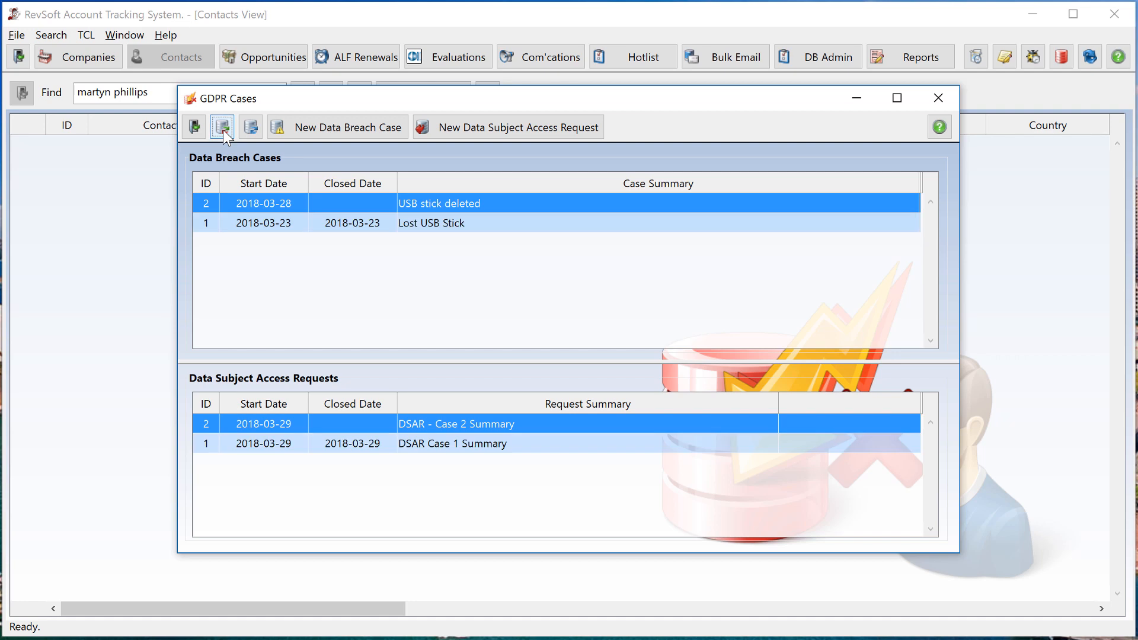
double_click(208, 222)
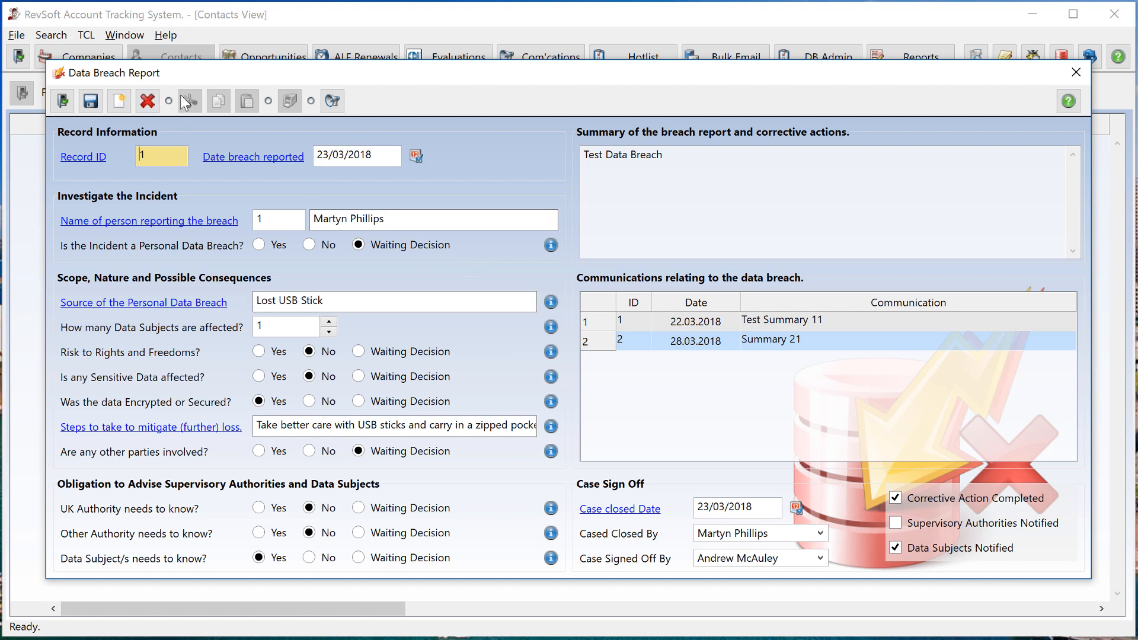
Step: View the breach case lookup without changing records, and check the date breach reported calendar, picking 23 March 2018
left_click(86, 158)
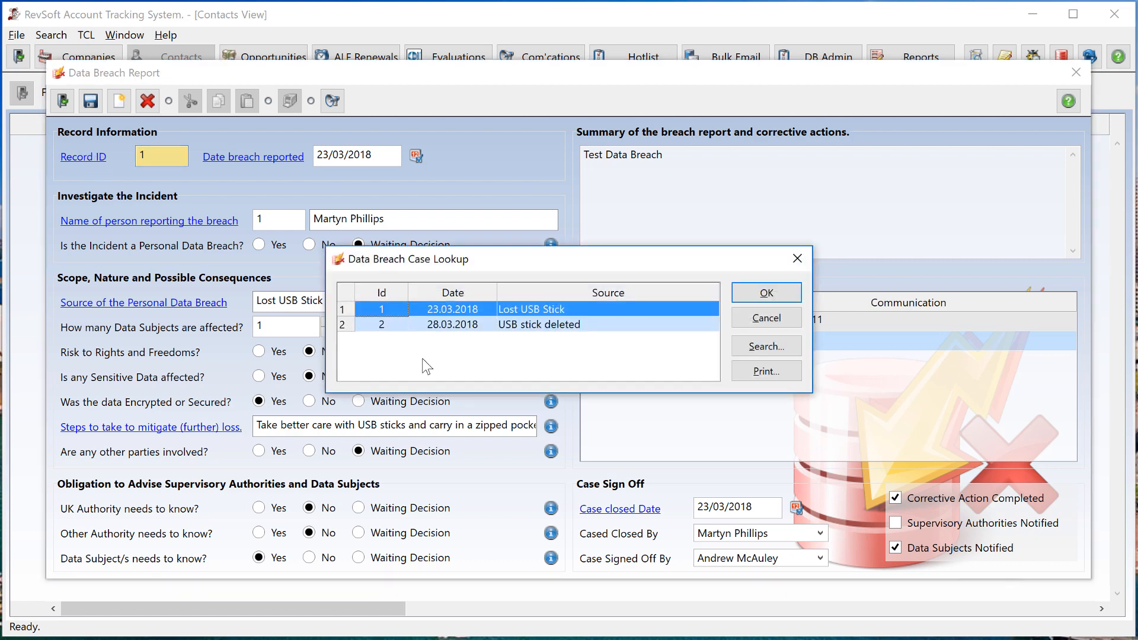
left_click(756, 319)
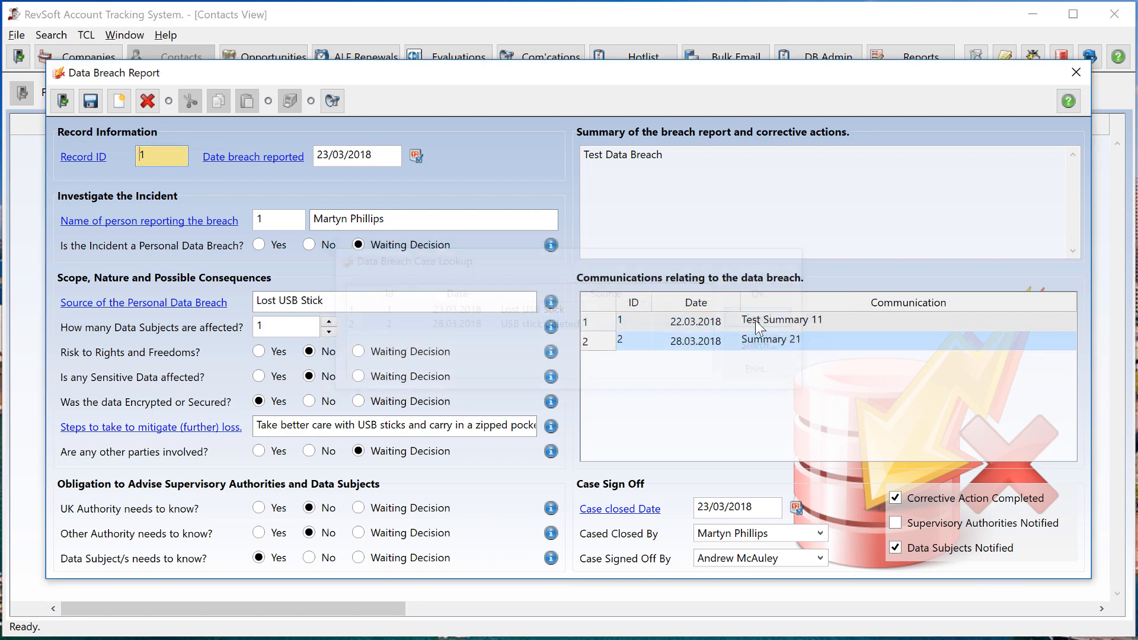
left_click(245, 156)
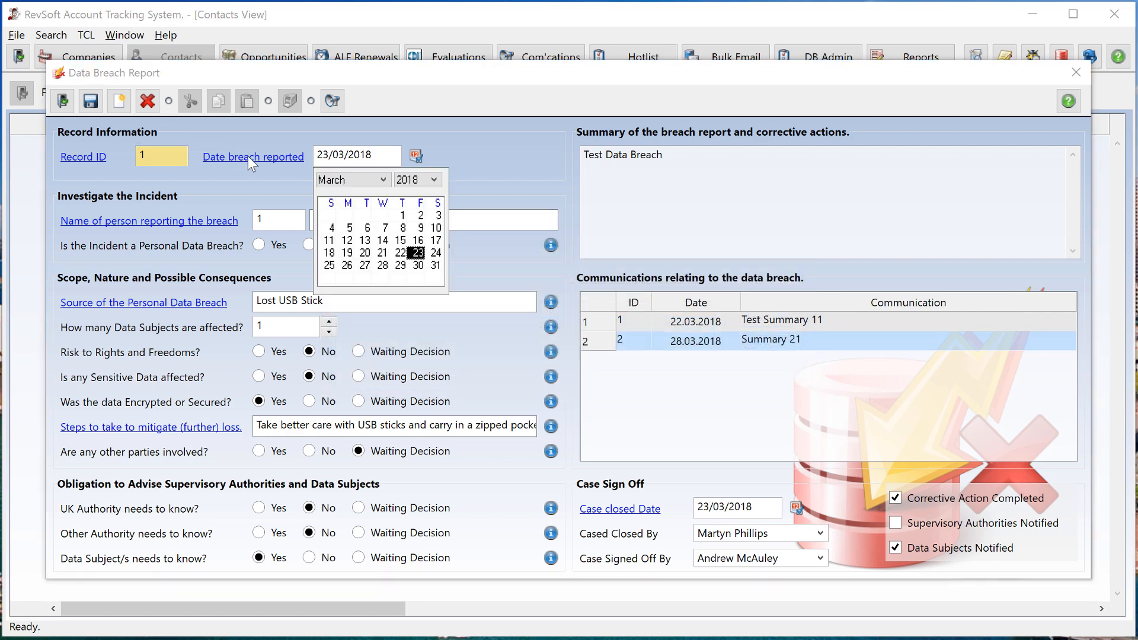
left_click(419, 254)
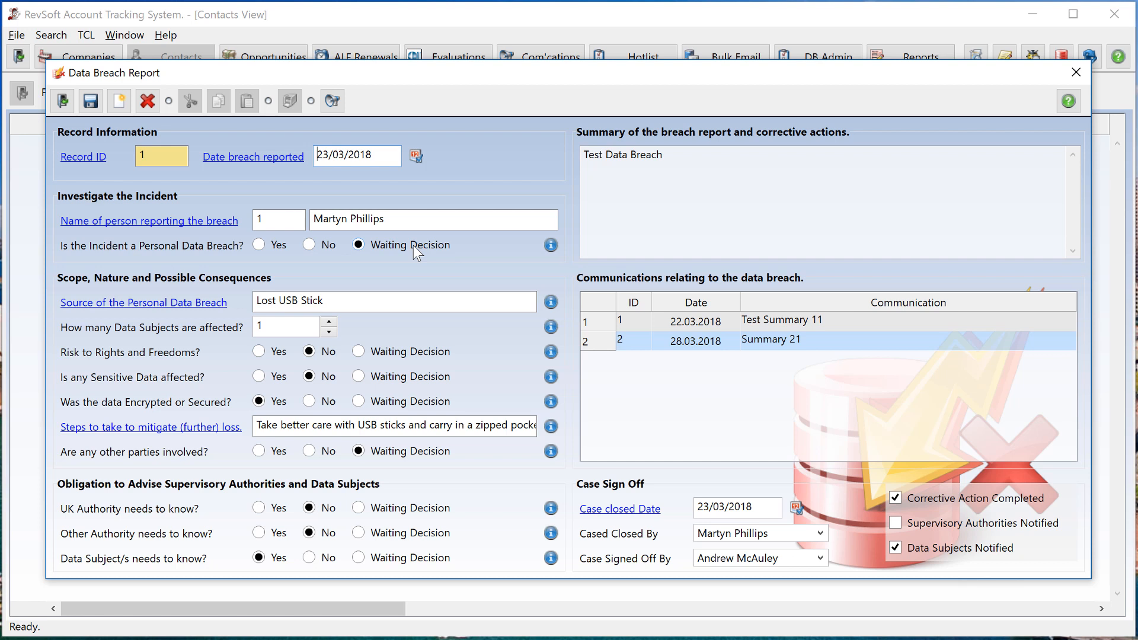
Step: Read the help for whether the incident is a personal data breach and for how many data subjects are affected
left_click(551, 246)
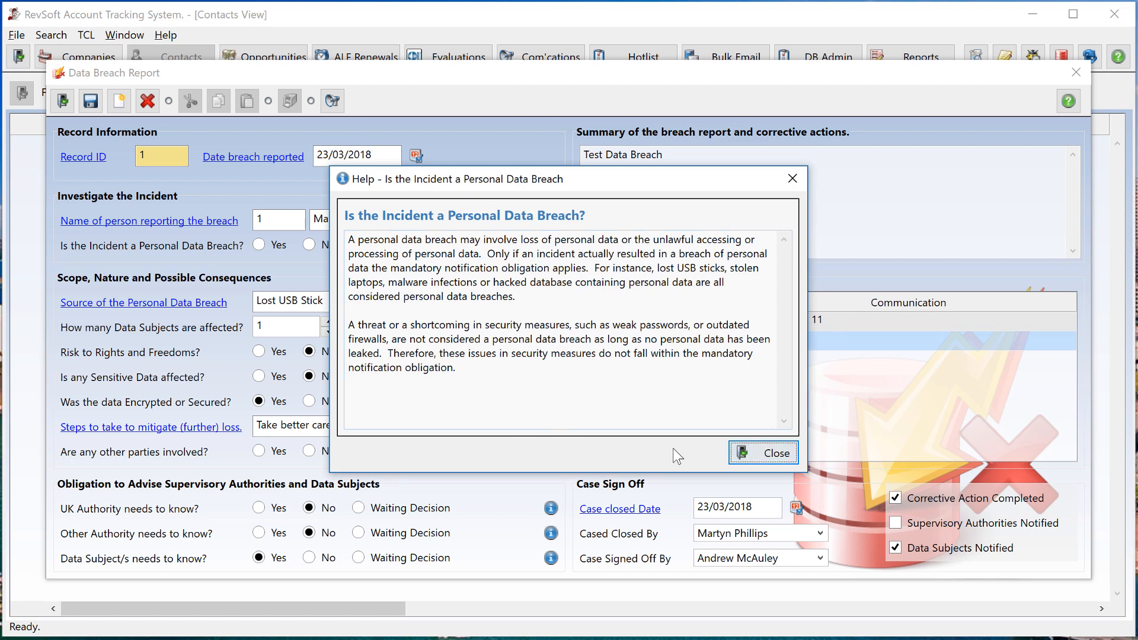
left_click(769, 455)
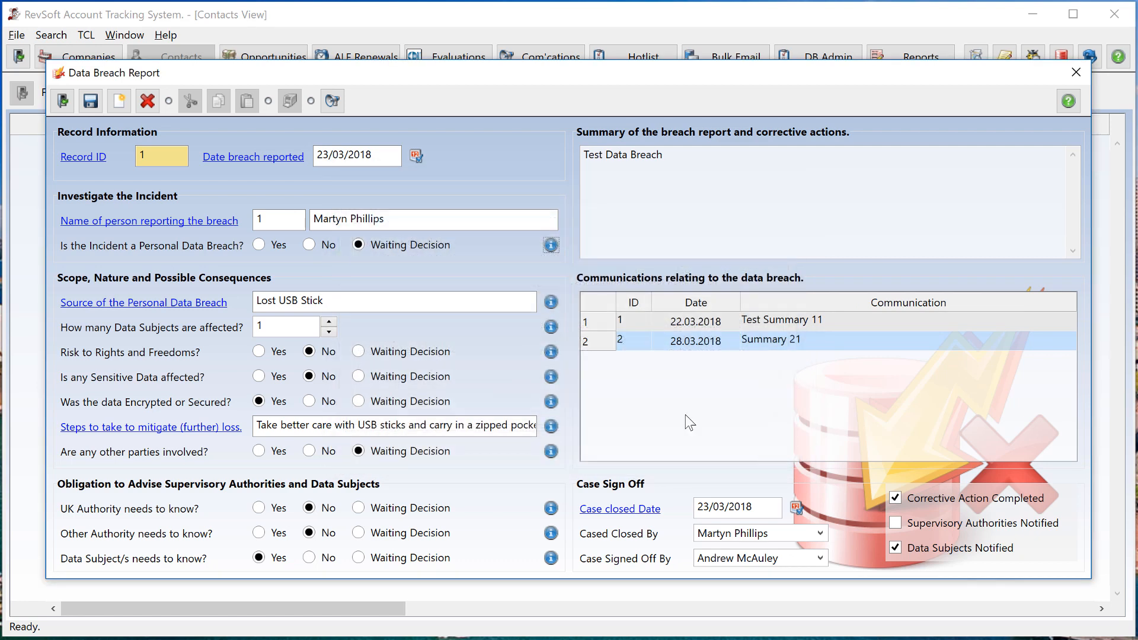
left_click(551, 328)
left_click(765, 453)
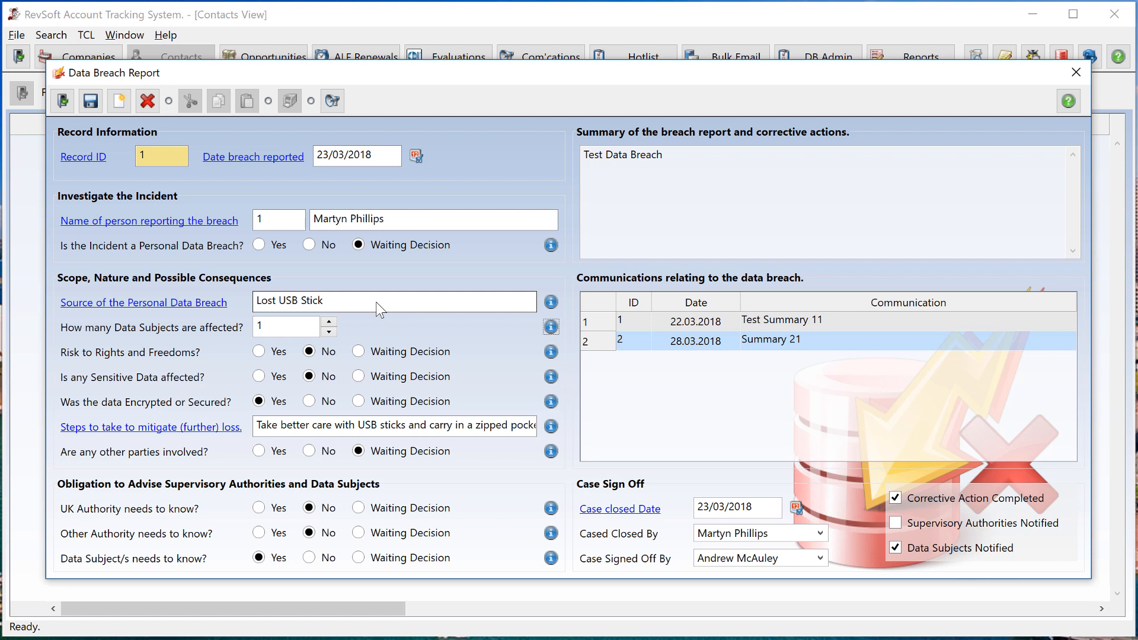
Step: Set the number of data subjects affected by the breach to 1000
left_click(274, 331)
type("000")
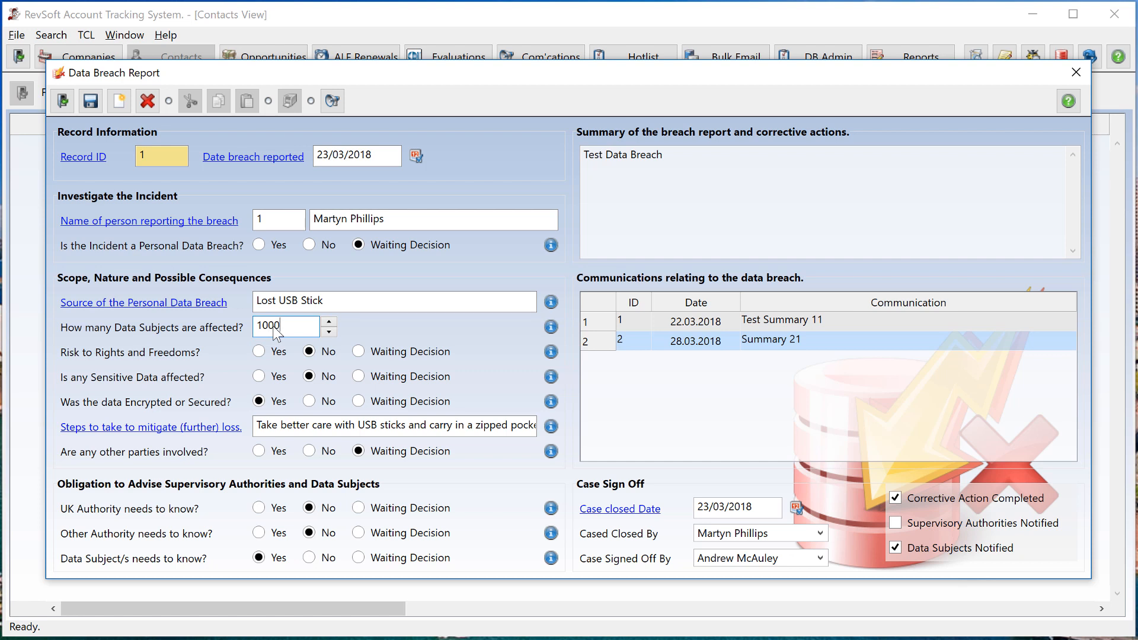
key("Tab")
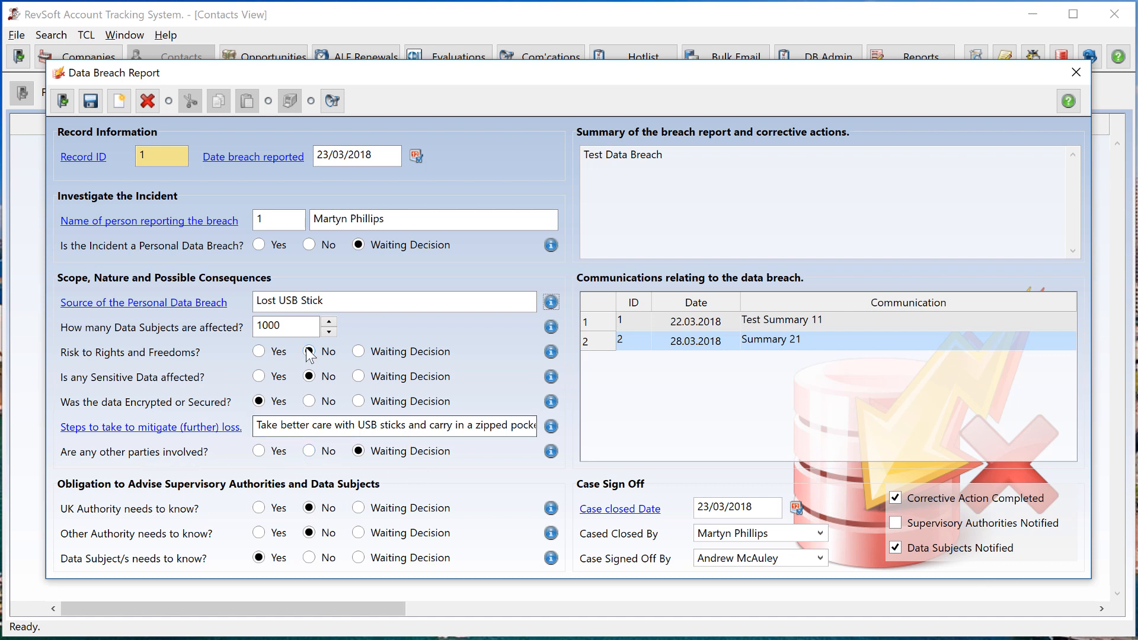
Step: Answer Yes for risk to rights and freedoms and sensitive data affected, and No for encrypted data and other parties involved
left_click(310, 452)
left_click(259, 354)
left_click(260, 379)
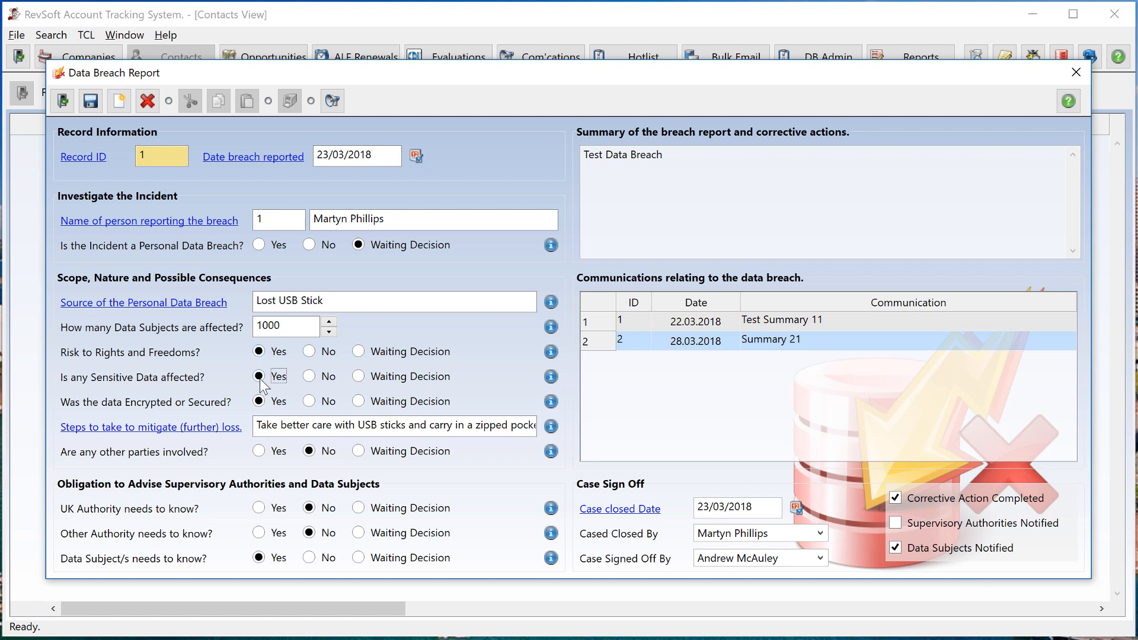
left_click(312, 405)
Step: Mark that the UK authority needs to know and supervisory authorities are notified, and close the breach report without saving
left_click(259, 510)
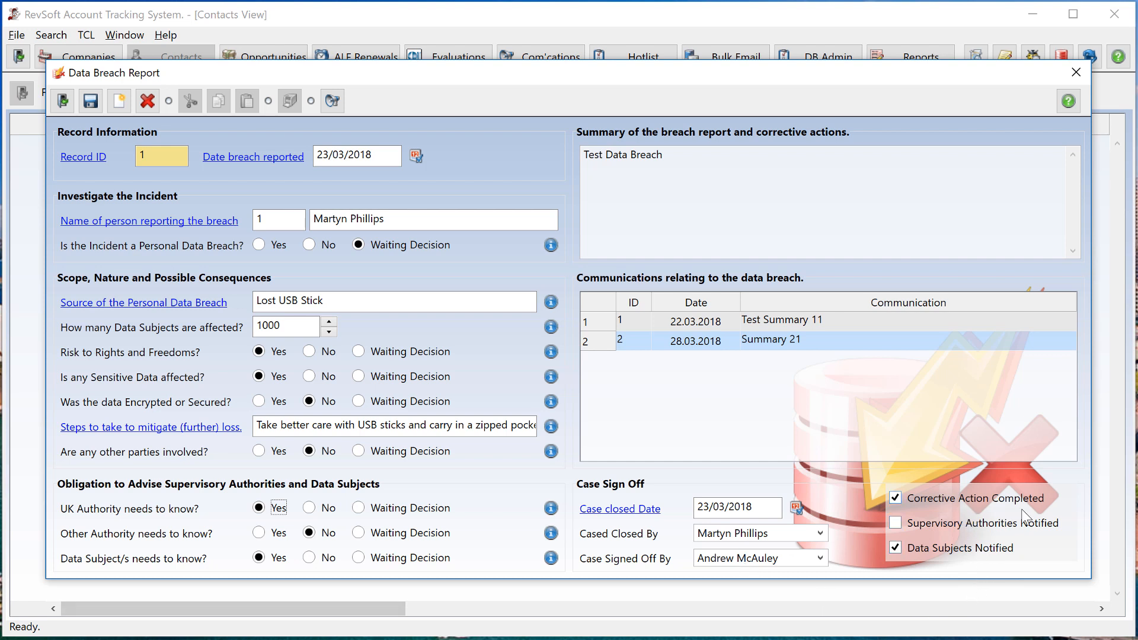
left_click(894, 524)
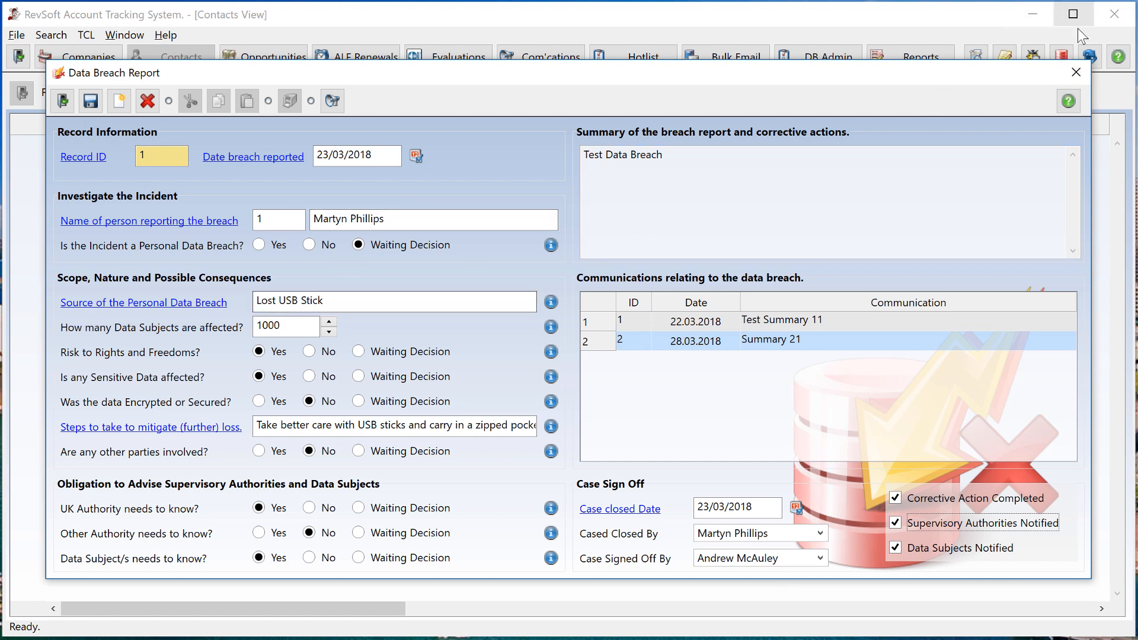
left_click(1075, 71)
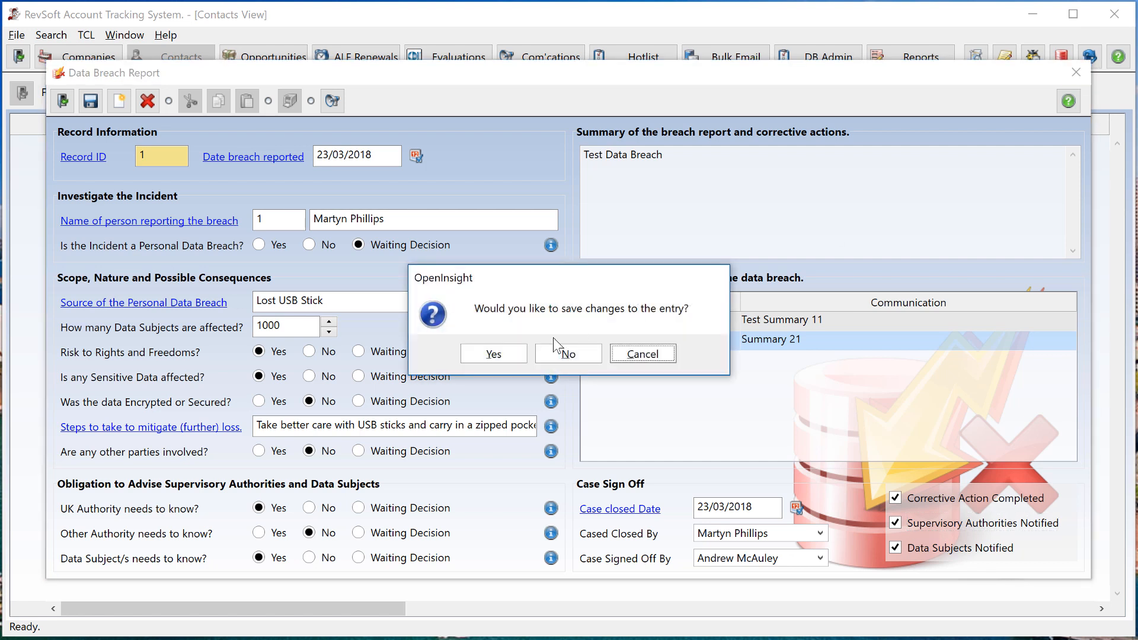
left_click(569, 354)
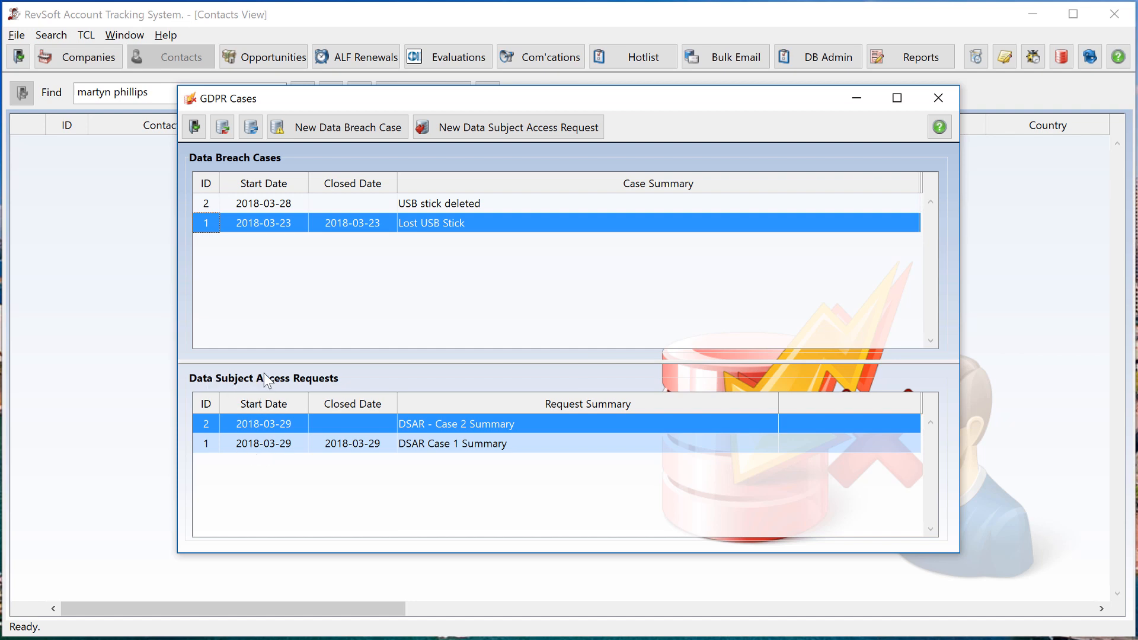
Step: Open the DSAR Case 1 Summary access request and set Request received in writing to Yes
double_click(205, 446)
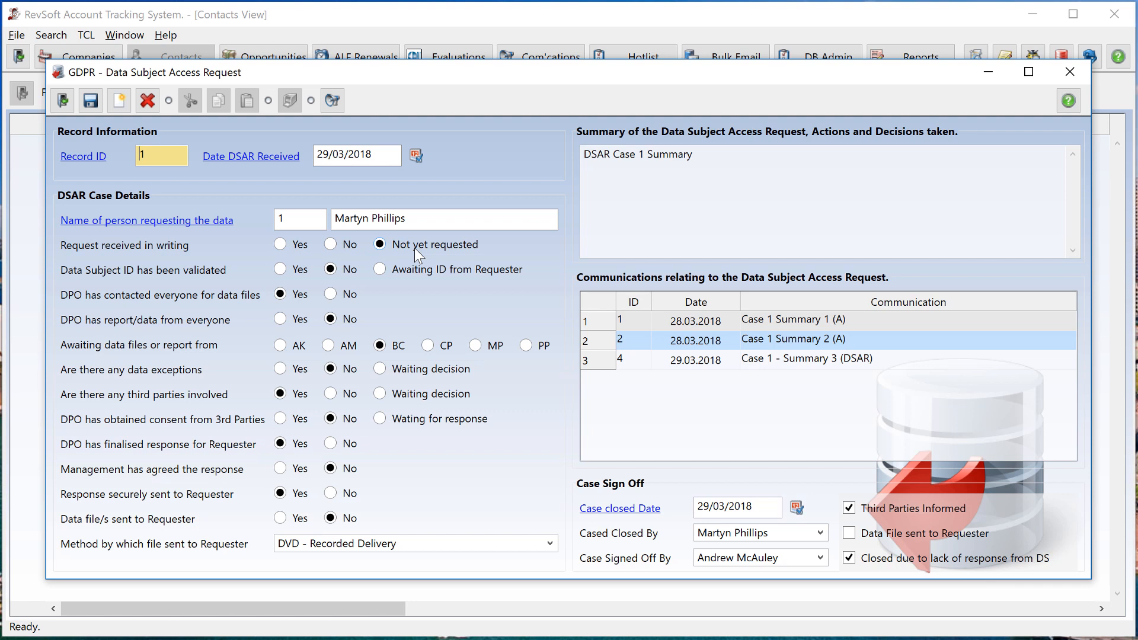
left_click(329, 246)
left_click(282, 244)
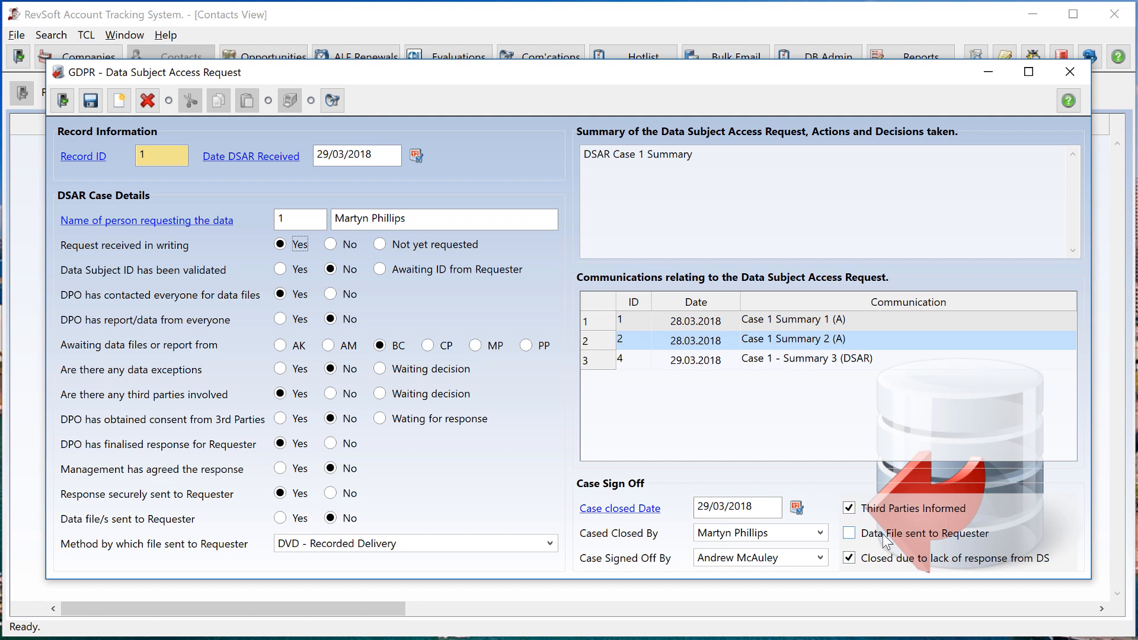
Step: In Case Sign Off, try toggling the data file sent and lack of response checkboxes, and clear Third Parties Informed
left_click(851, 535)
left_click(849, 559)
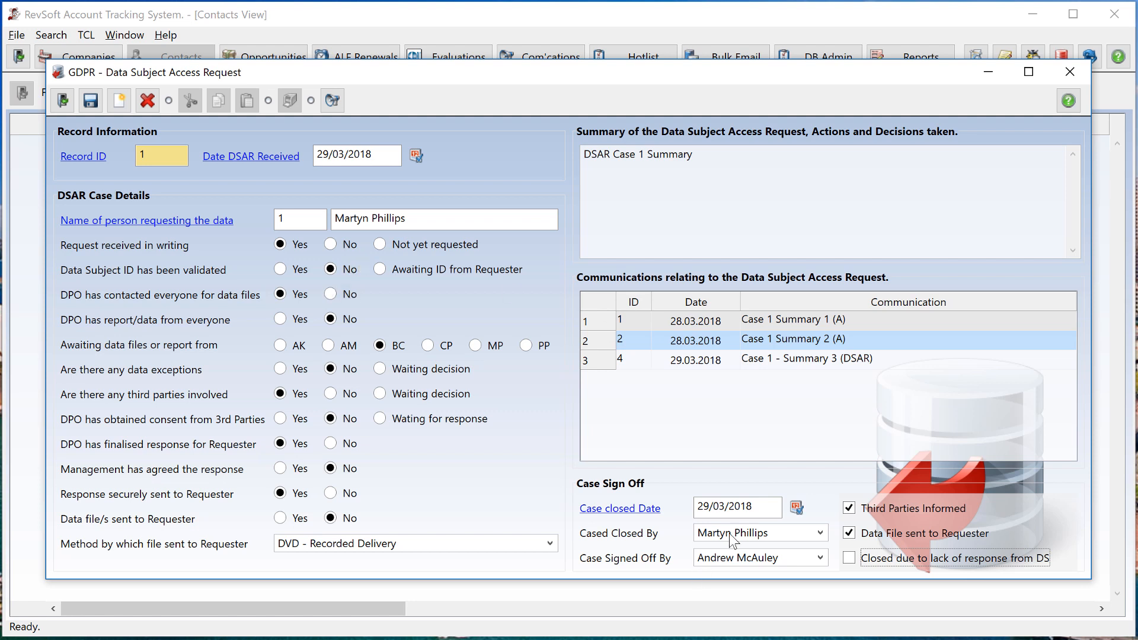
left_click(849, 535)
left_click(849, 509)
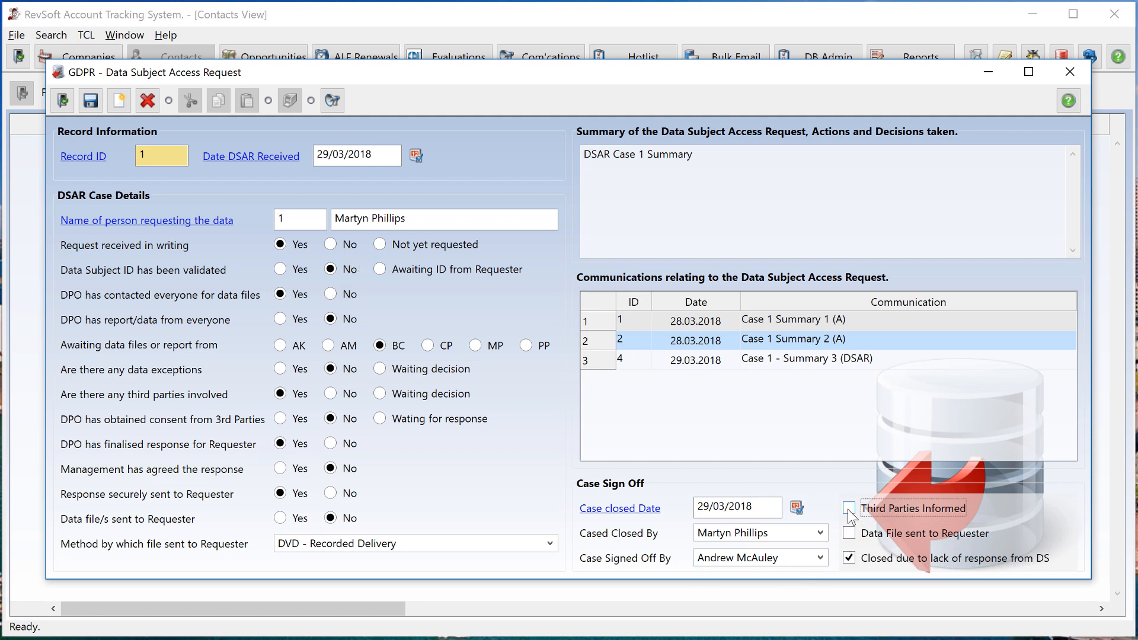